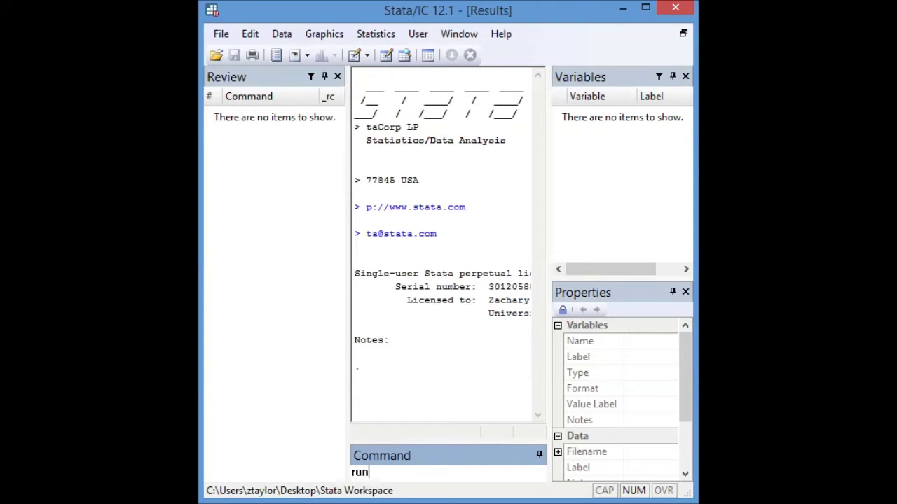
Run a first command, then bring up the log help page with help log.
text("the credits")
key(Return)
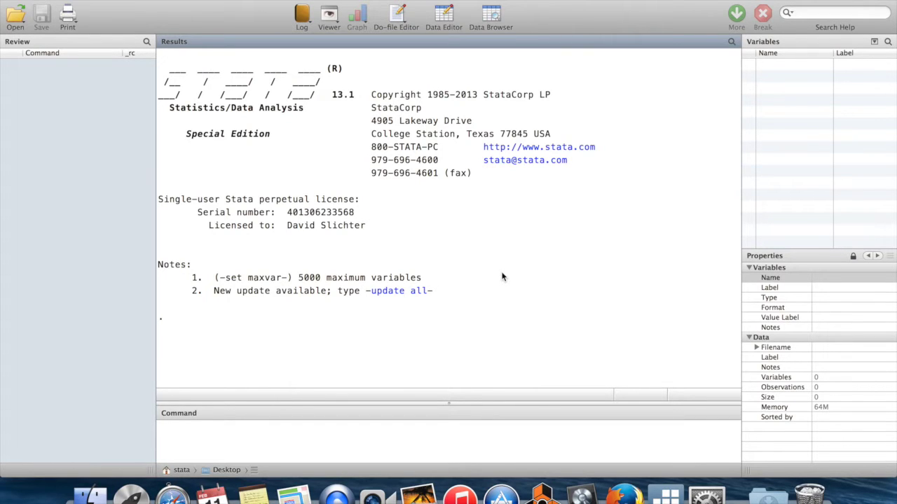
click(369, 437)
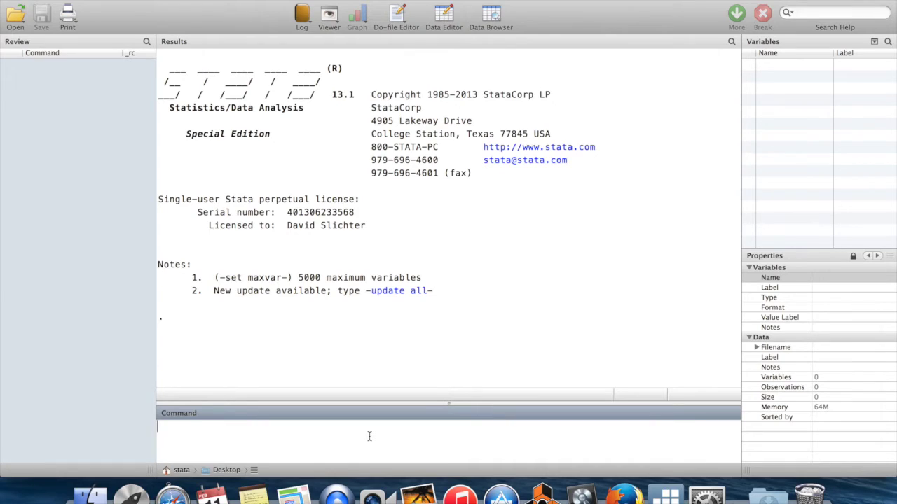
text(help log)
key(Return)
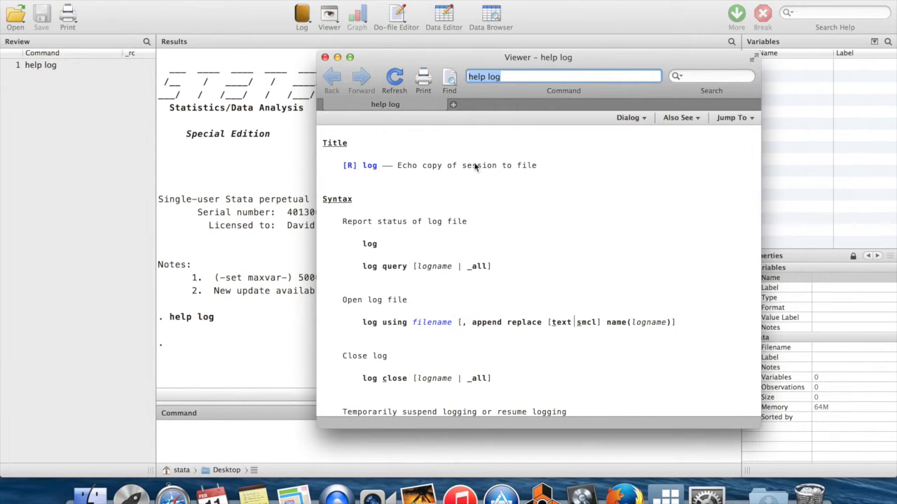
Highlight the 'log using filename' syntax line in the log help Viewer.
scroll(558, 258, down, 5)
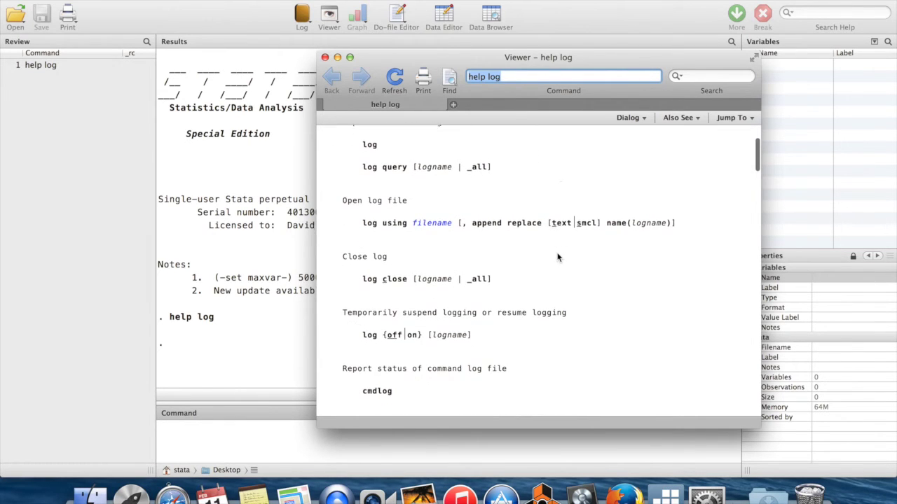
scroll(543, 220, up, 1)
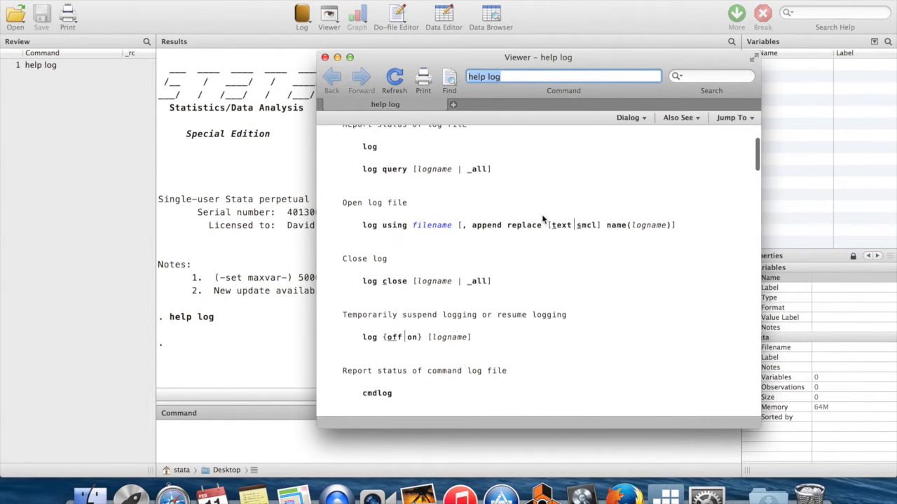
scroll(542, 220, up, 5)
scroll(420, 210, down, 6)
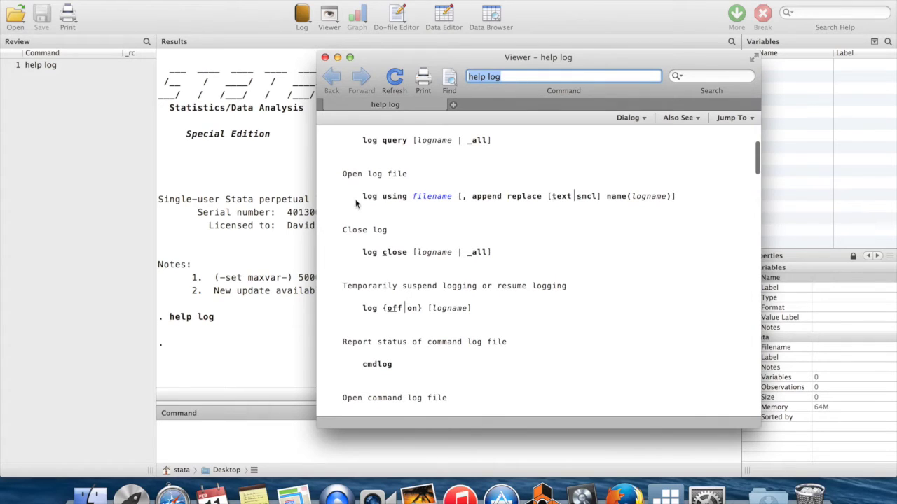
drag(358, 199, 451, 198)
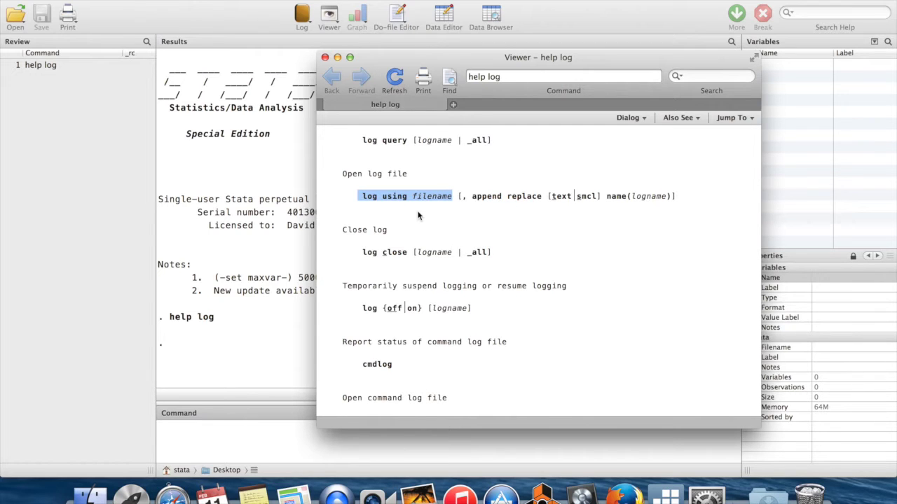
scroll(417, 216, down, 5)
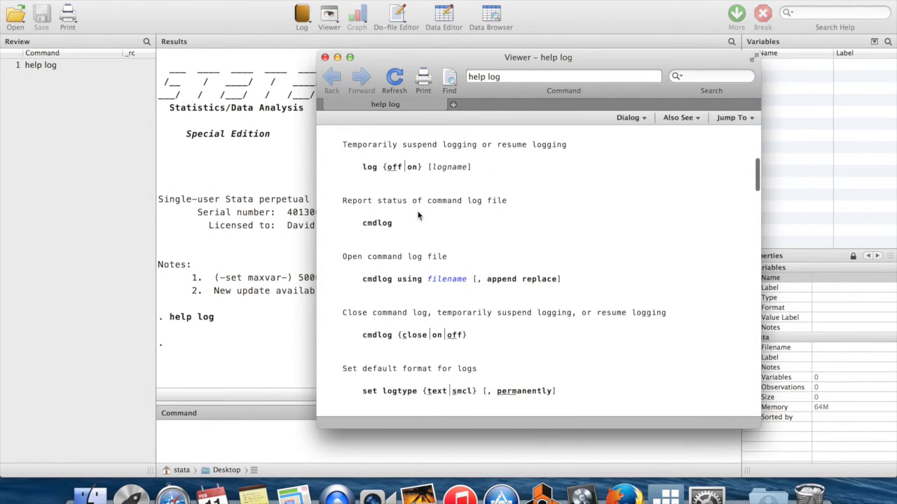
Highlight 'cmdlog using filename' further down the help page, then close the Viewer.
scroll(417, 216, down, 3)
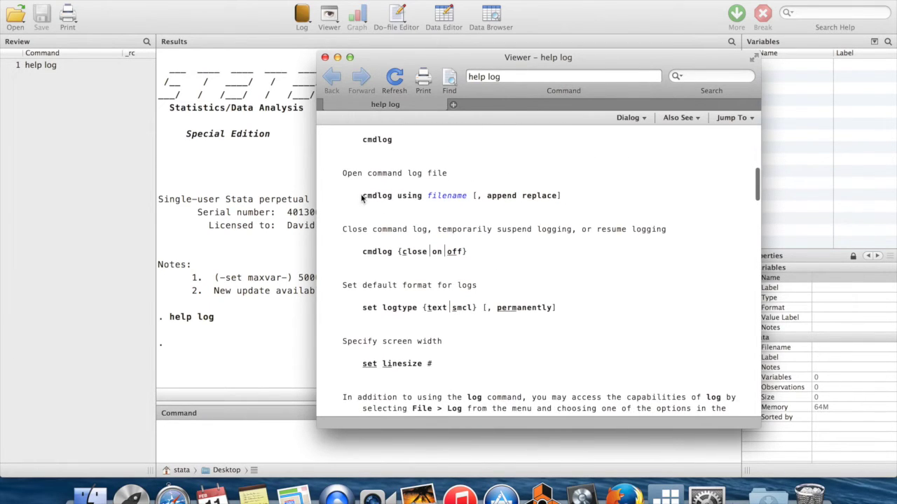
drag(362, 198, 470, 200)
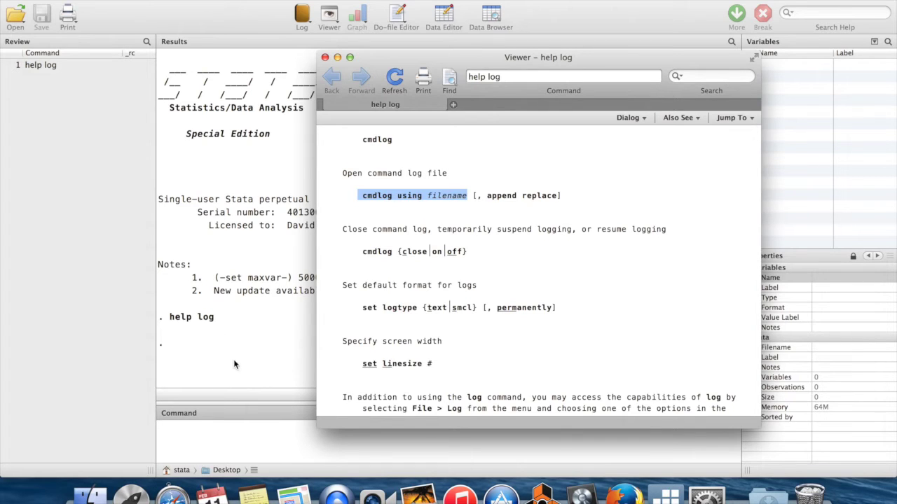
click(326, 58)
Start a command log with cmdlog using blah and confirm blah.txt appears on the desktop.
click(235, 439)
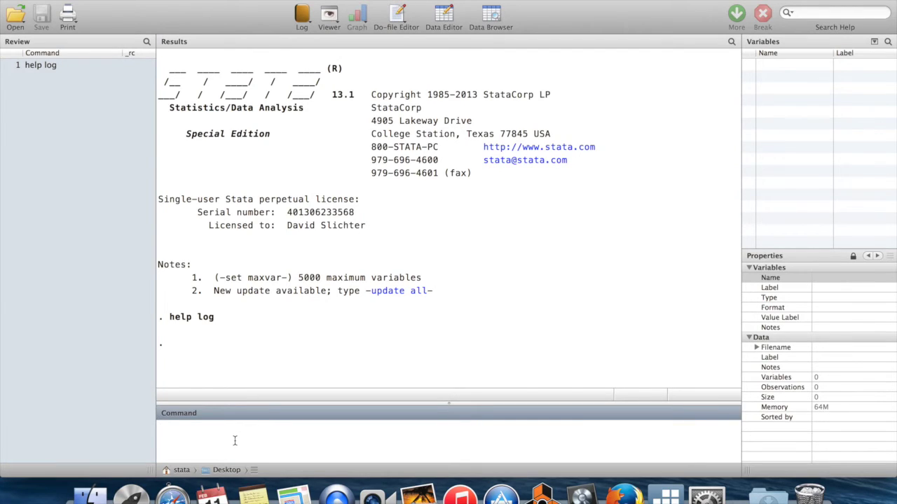
text(cmdlog using)
text(blah)
key(Return)
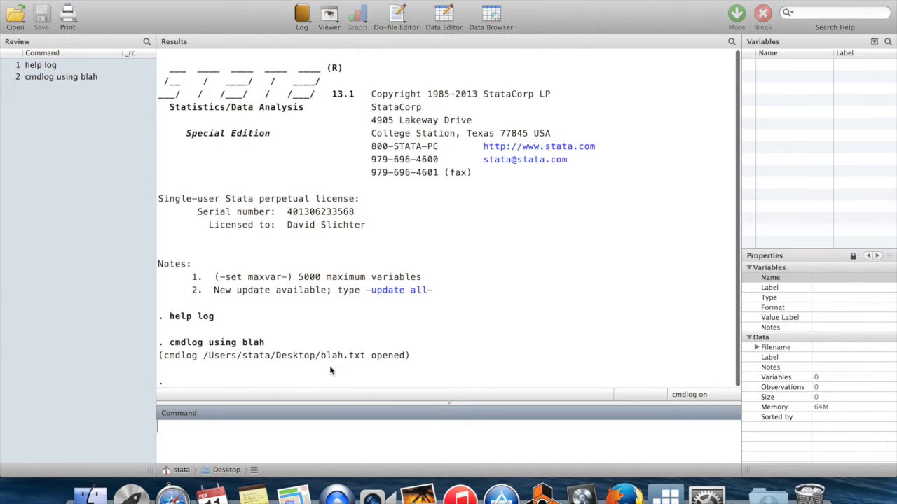
key(F11)
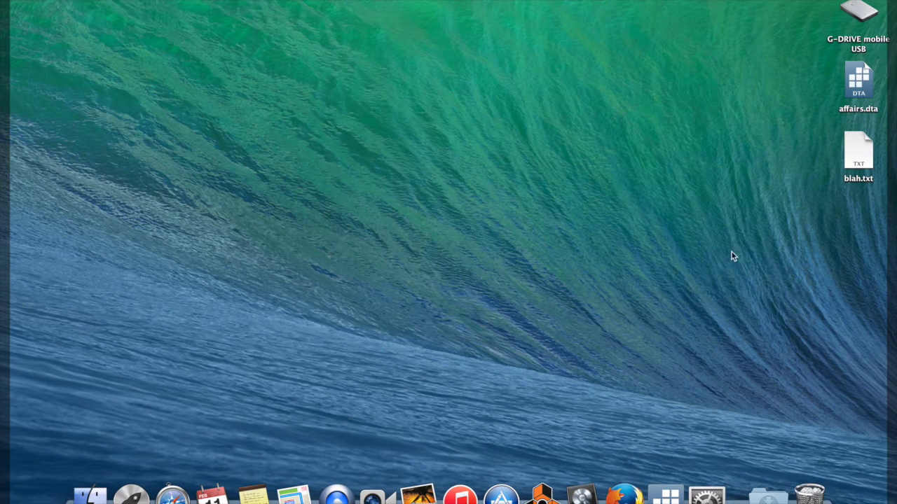
click(664, 492)
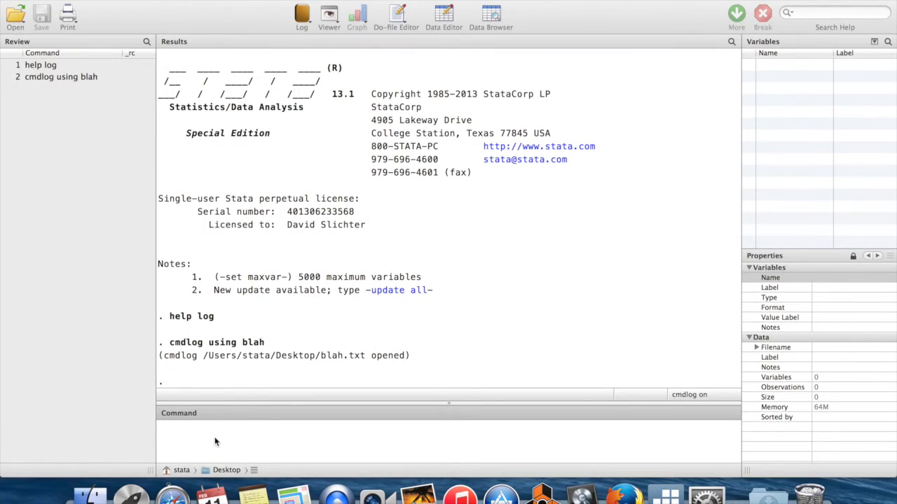
click(215, 438)
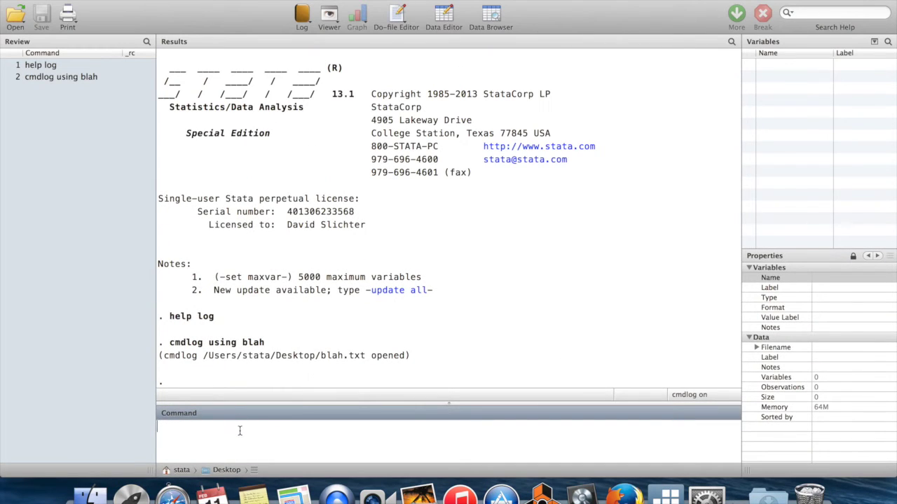
Load the affairs dataset and summarize all its variables with sum.
text(use affairs)
key(Return)
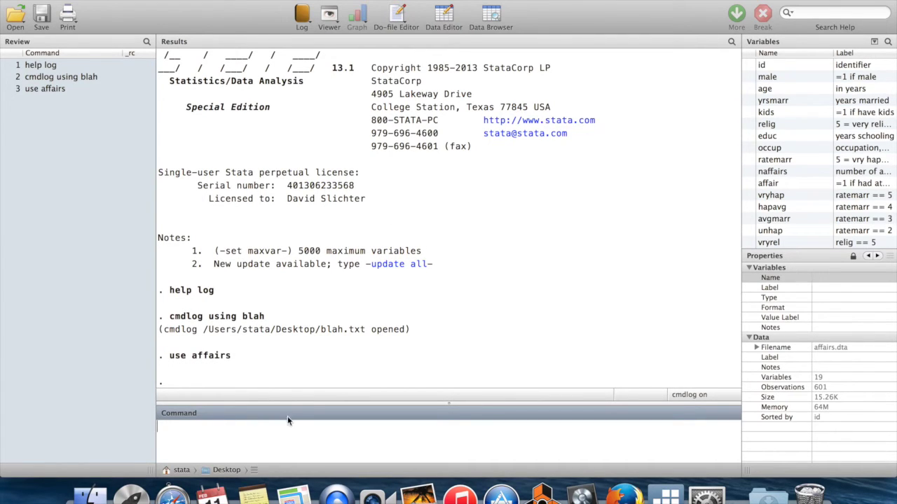
text(sum)
key(Return)
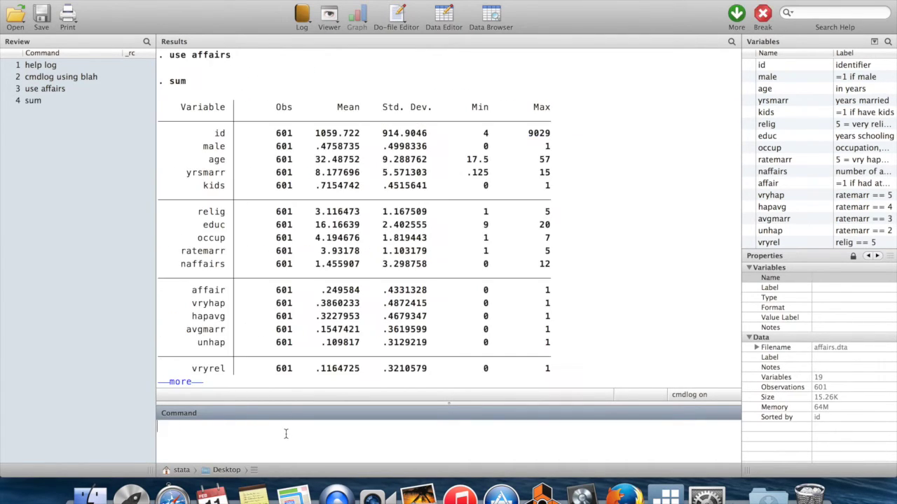
key(space)
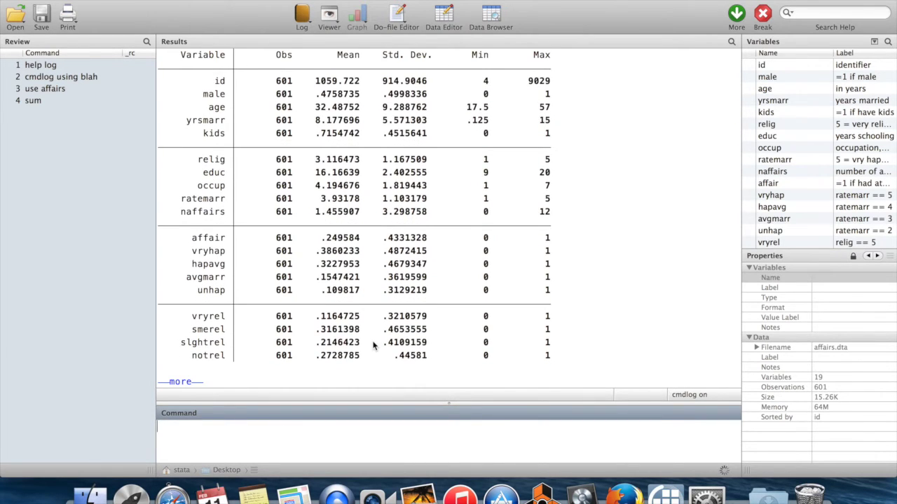
scroll(501, 250, up, 5)
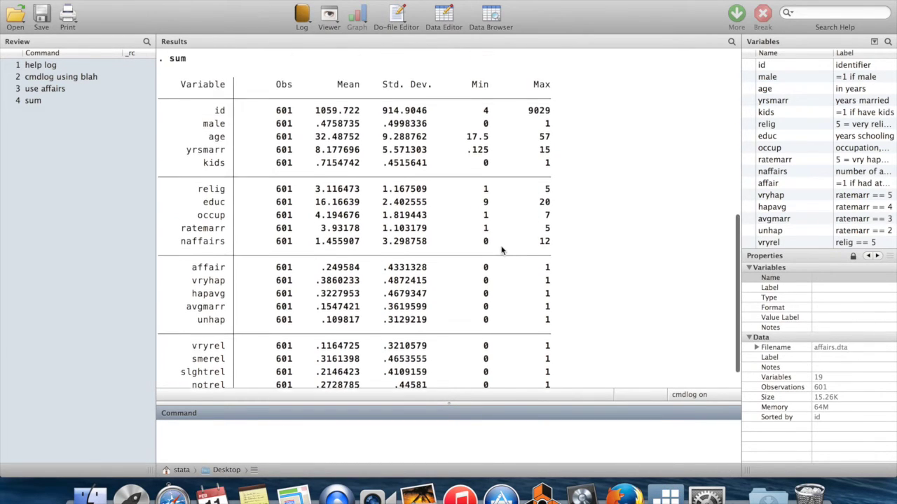
scroll(501, 251, down, 5)
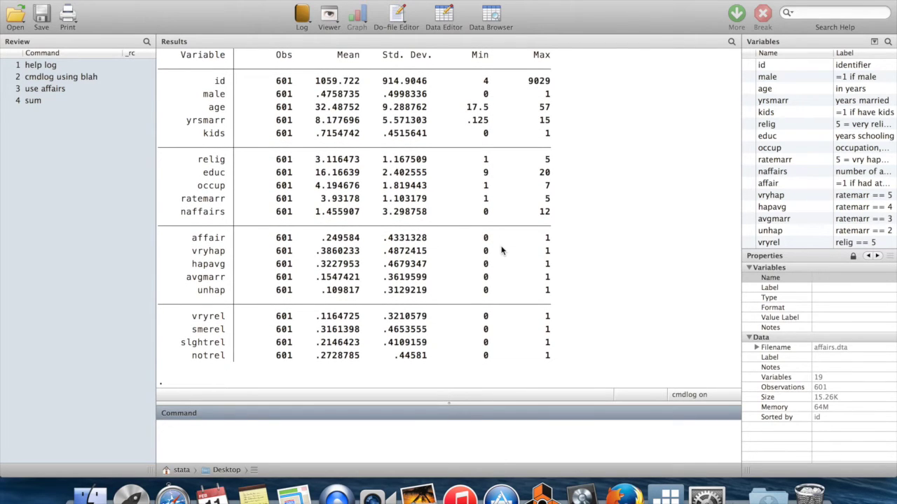
Turn off output pausing with set more off and begin a reminder comment.
text(set more off)
key(Return)
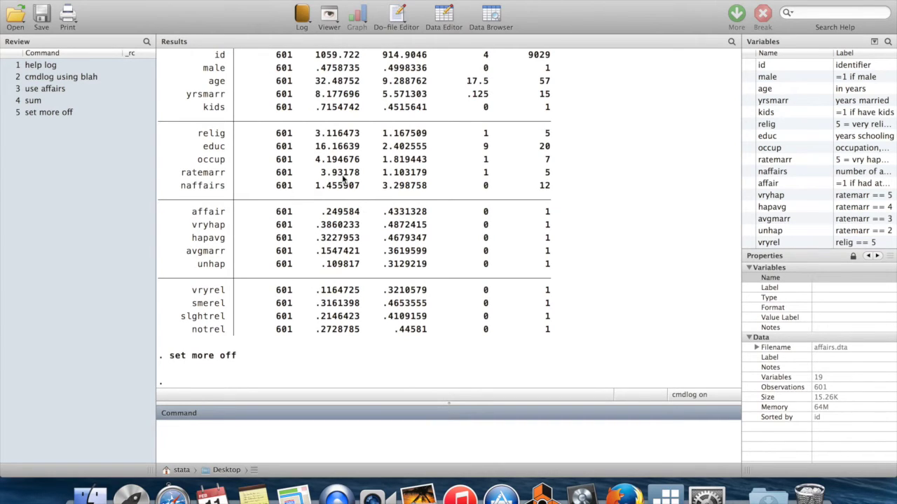
text(* don't forget to set more off)
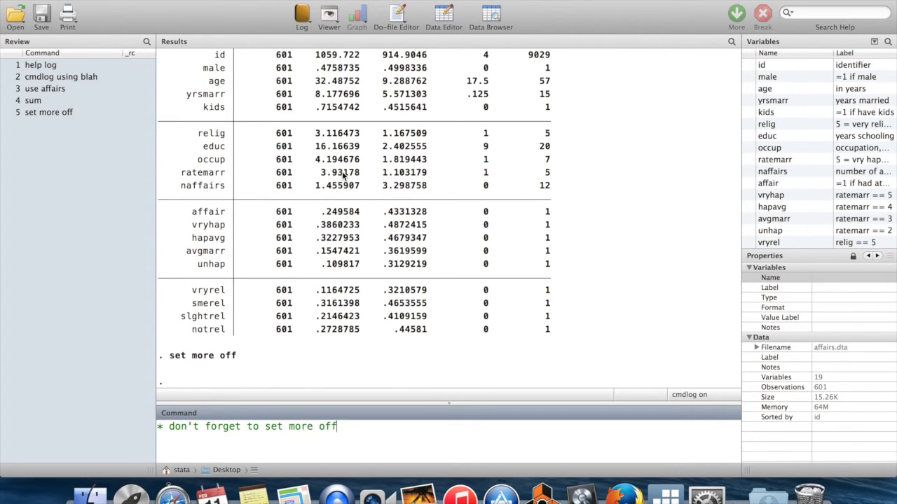
text( next time!)
Submit the comment '* don't forget to set more off next time' and show the desktop.
shift+click(167, 430)
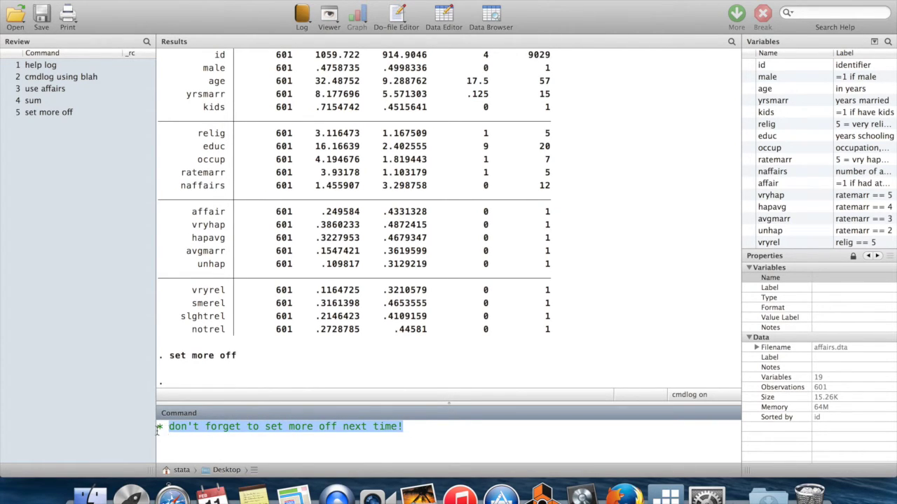
click(157, 432)
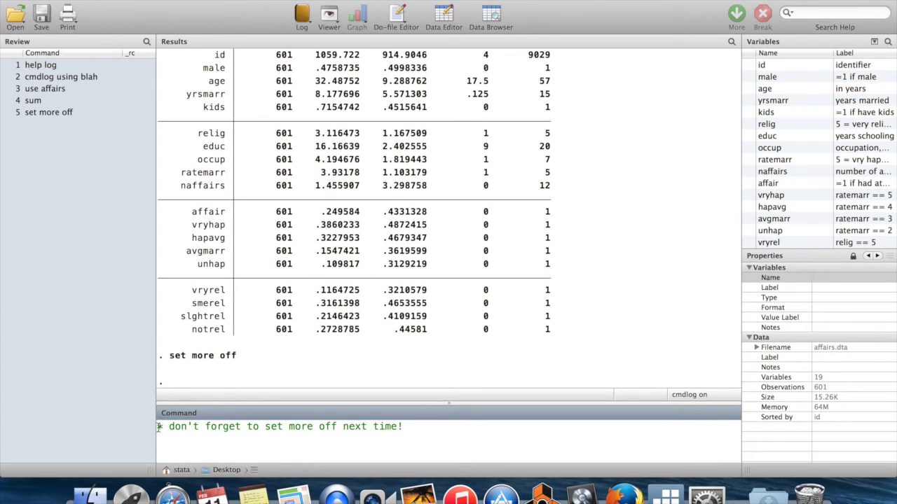
key(Return)
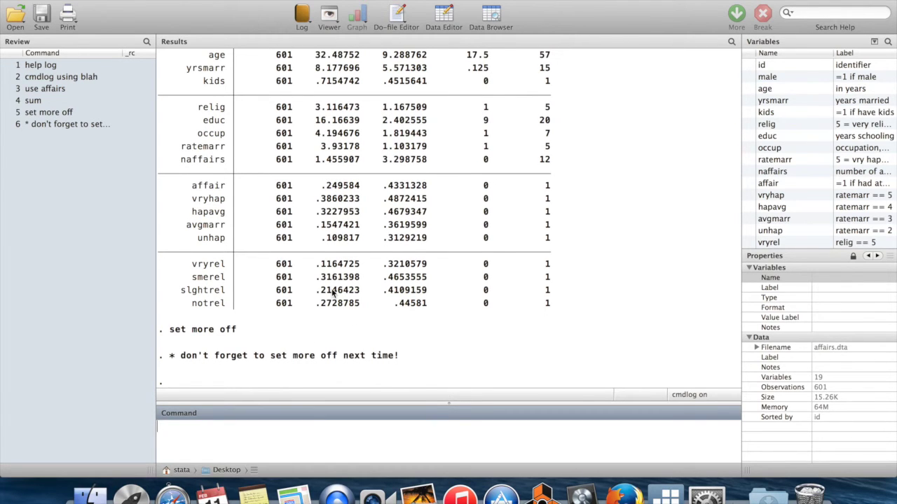
key(F11)
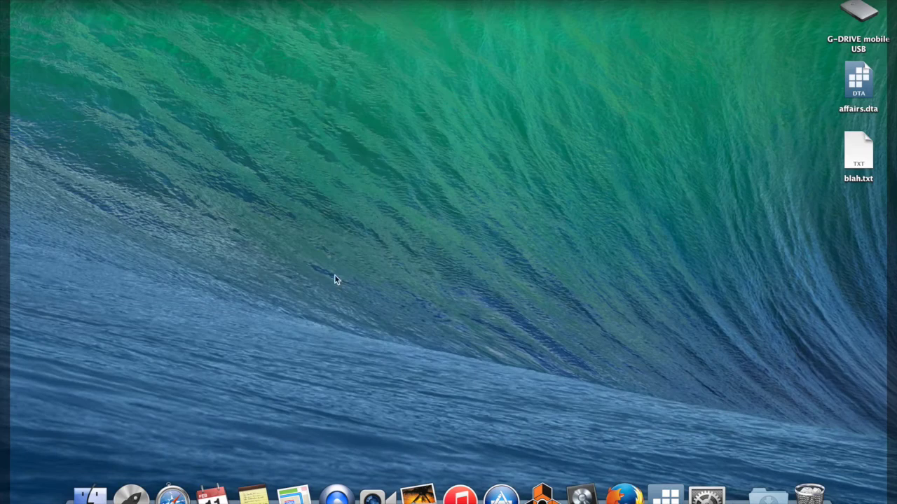
Review the logged commands in blah.txt using TextEdit, then return to Stata's Command window.
double_click(859, 152)
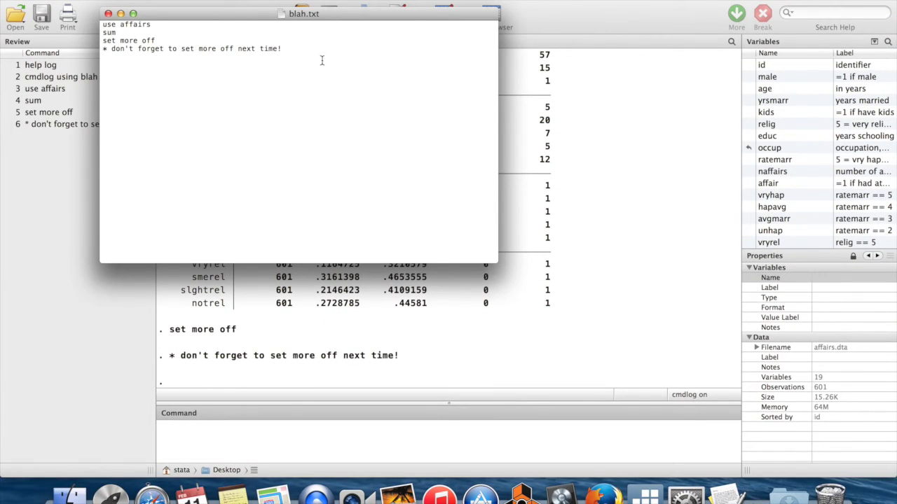
key(super+a)
key(super+c)
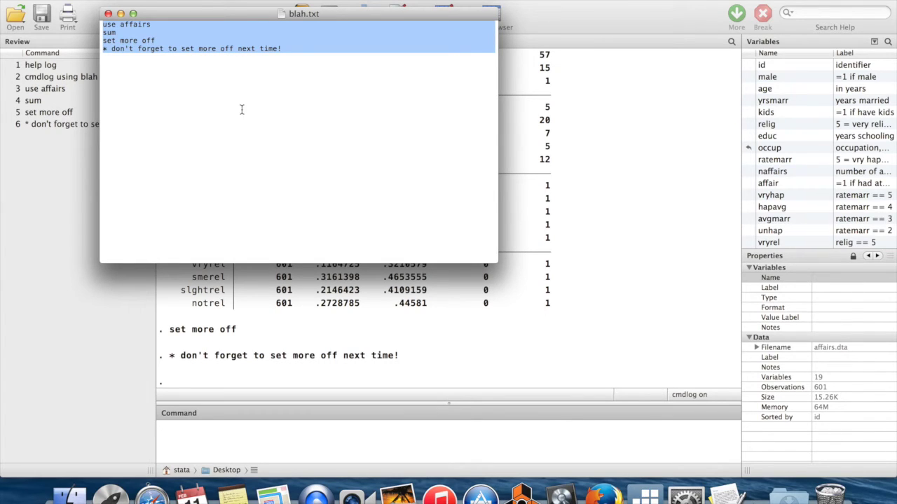
key(Right)
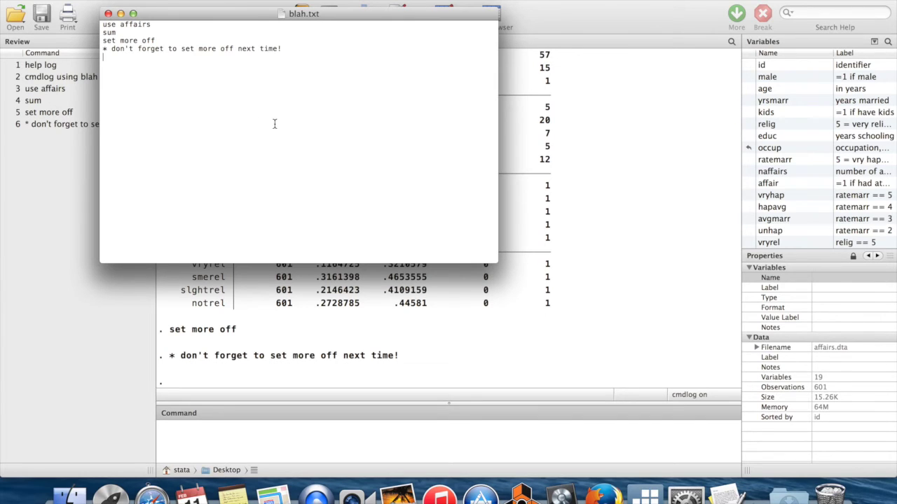
click(625, 224)
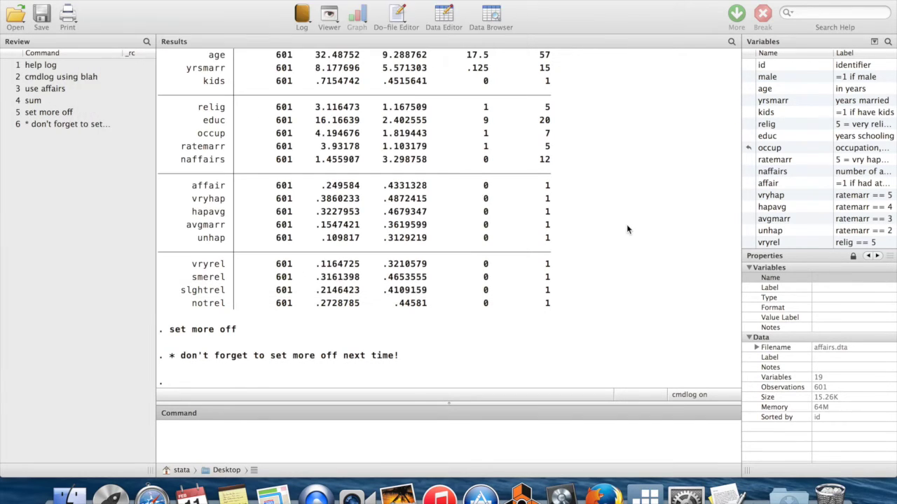
click(211, 438)
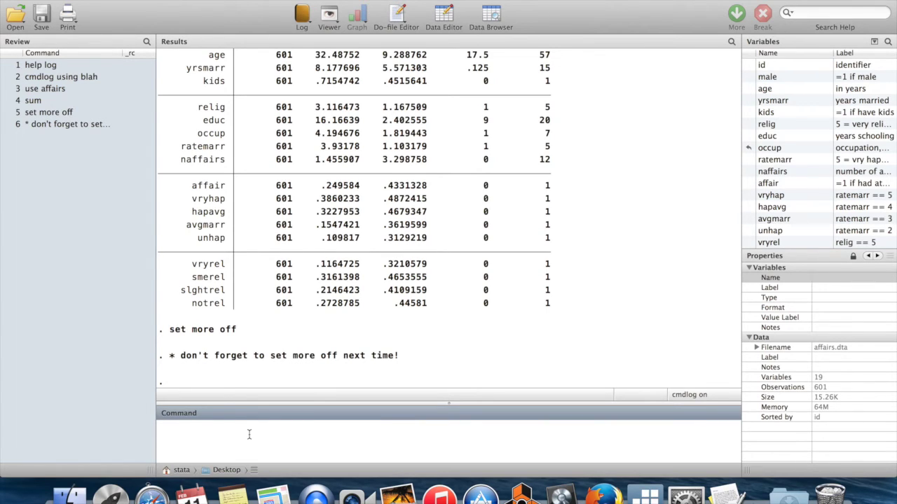
Run doedit to open a blank Untitled Do-file Editor.
text(doedit)
key(Return)
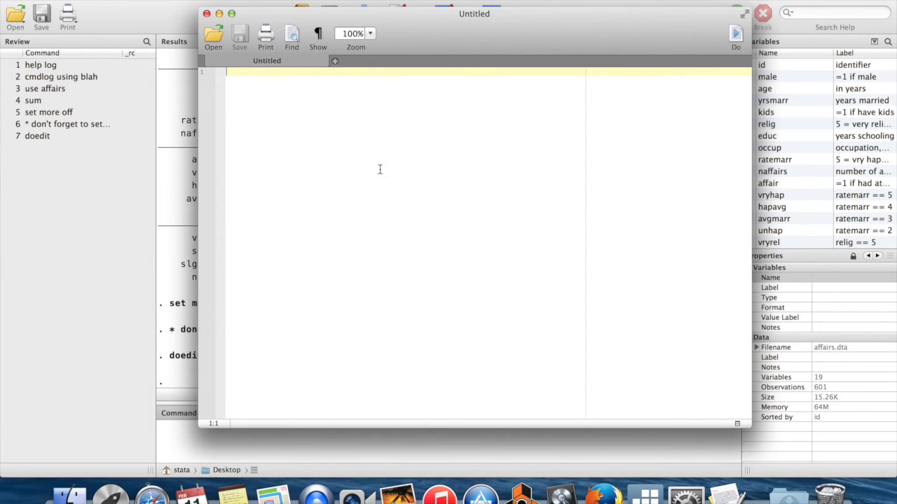
Paste the earlier commands into the do-file and add clear on the first line.
key(super+v)
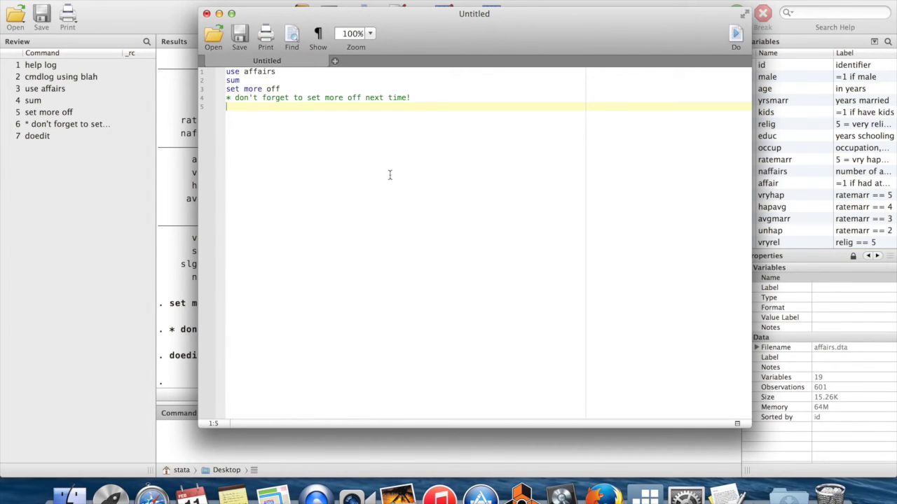
key(BackSpace)
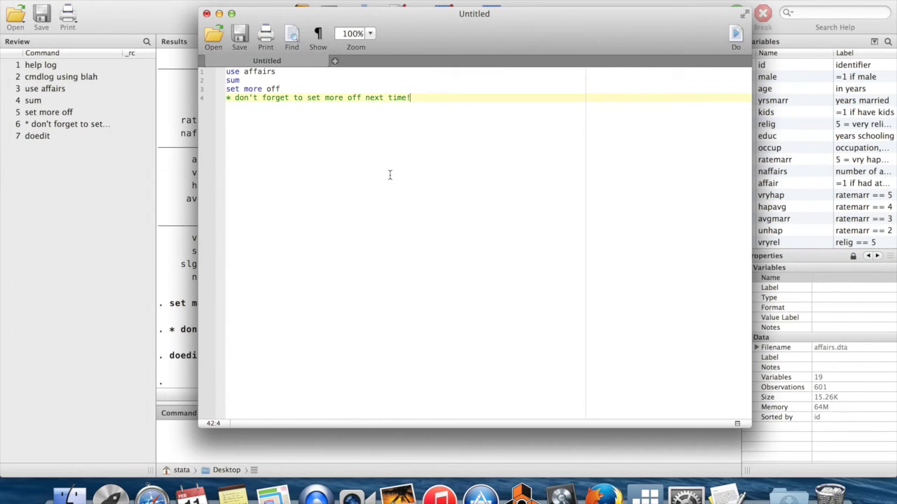
key(Up)
key(Up)
key(Up)
key(Up)
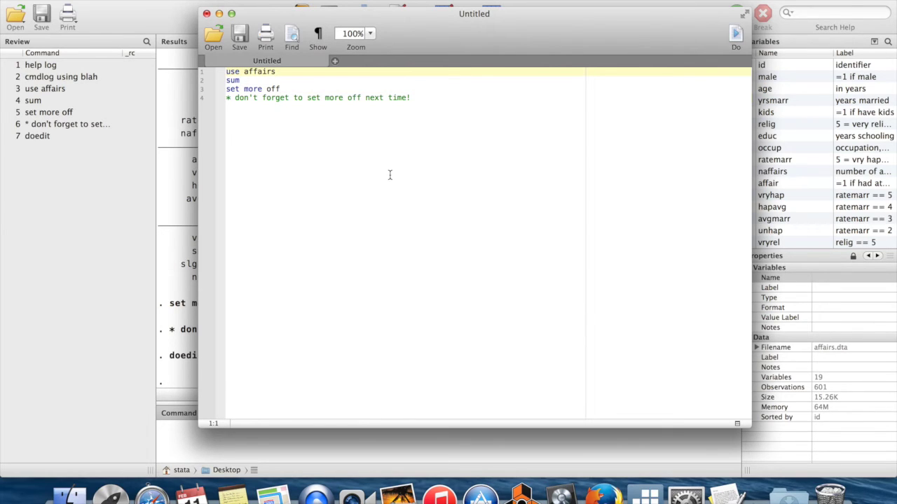
key(Return)
key(Return)
key(Up)
key(Up)
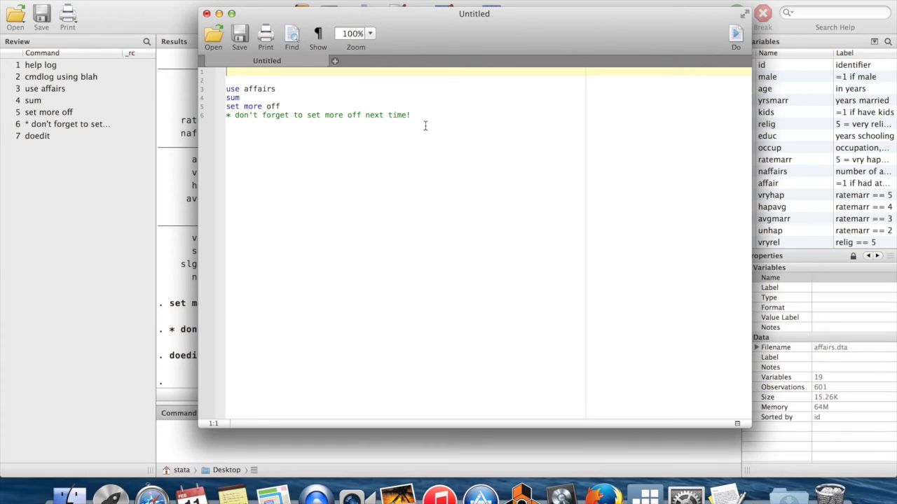
text(clear)
key(Down)
key(Down)
key(Down)
key(Down)
key(Down)
key(Down)
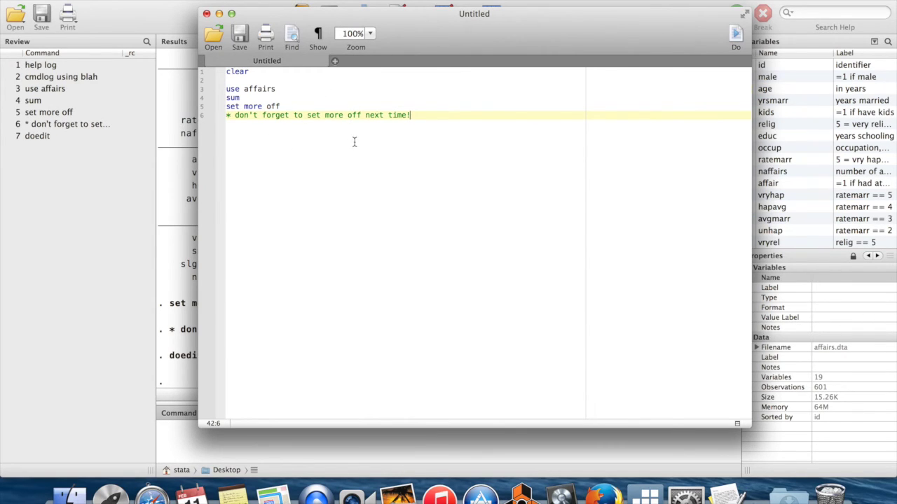
Check the do-file lines, briefly selecting clear and the use affairs line, ending on the comment.
click(256, 73)
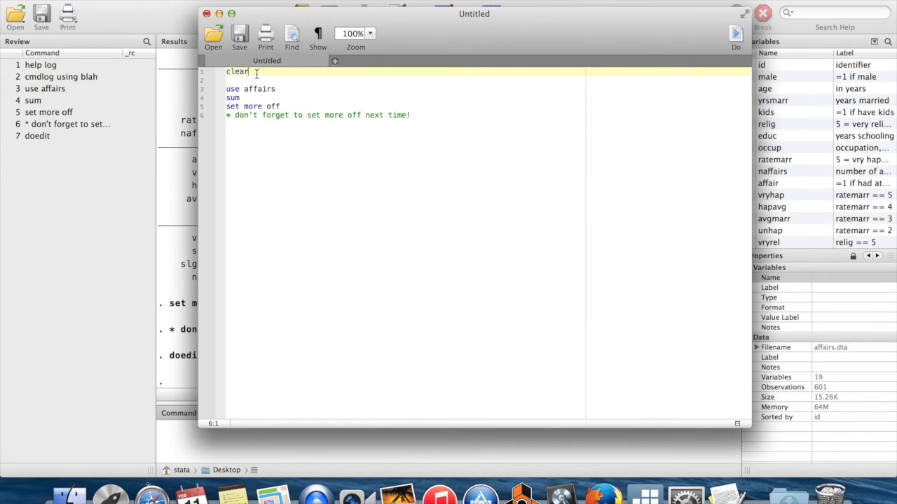
key(Left)
key(Left)
key(Down)
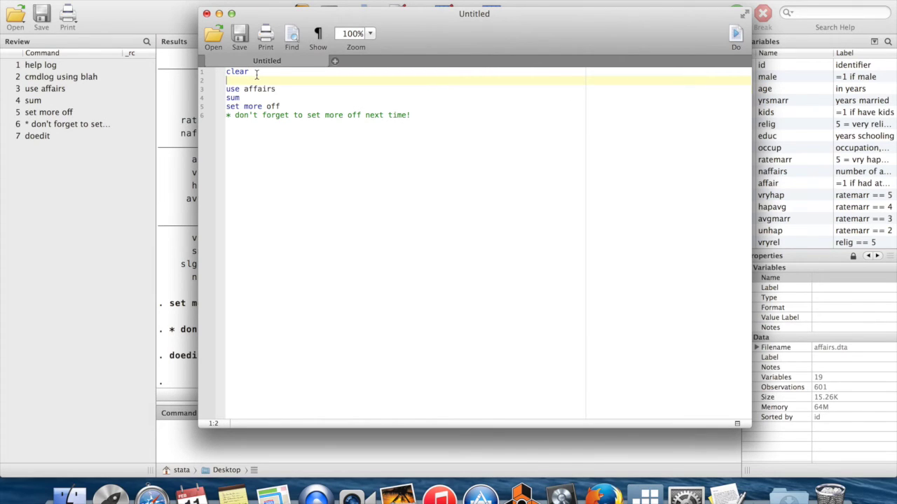
drag(256, 73, 236, 74)
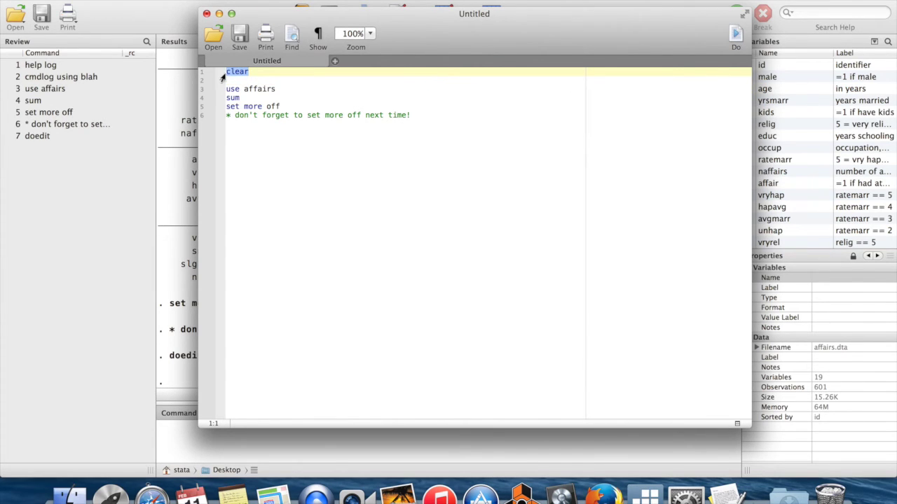
click(280, 89)
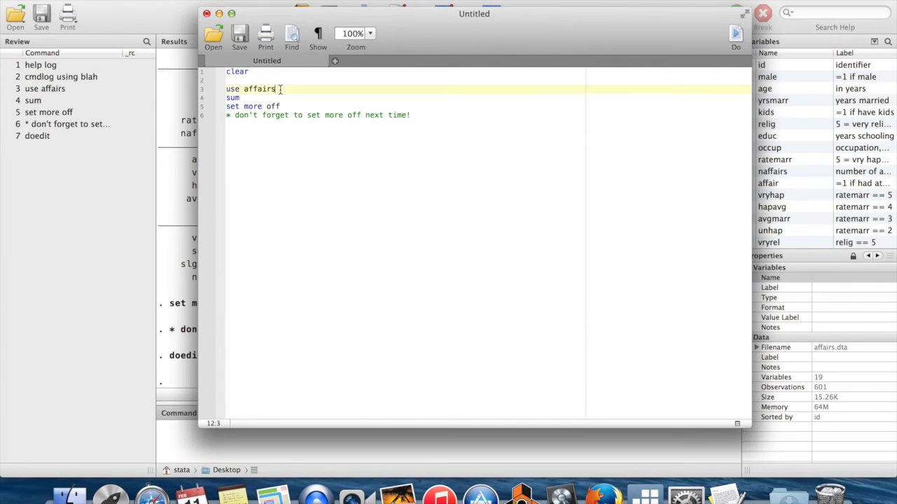
key(shift+alt+Left)
key(shift+alt+Left)
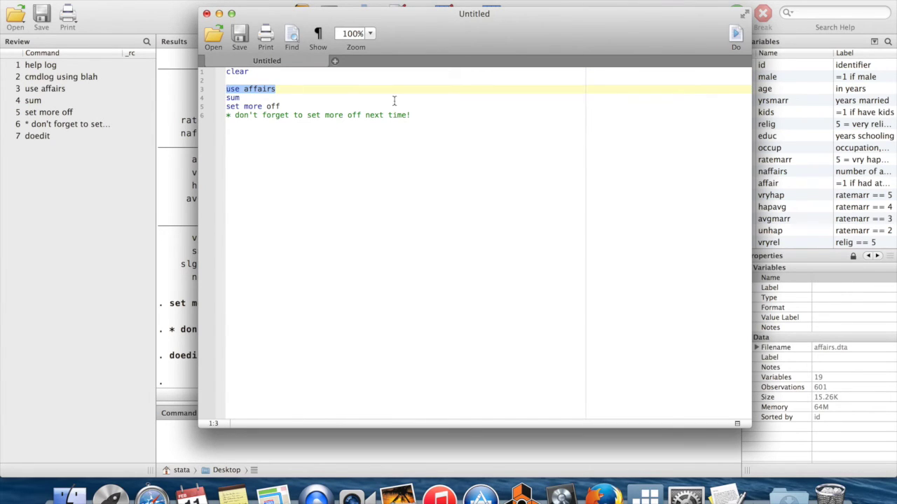
click(421, 116)
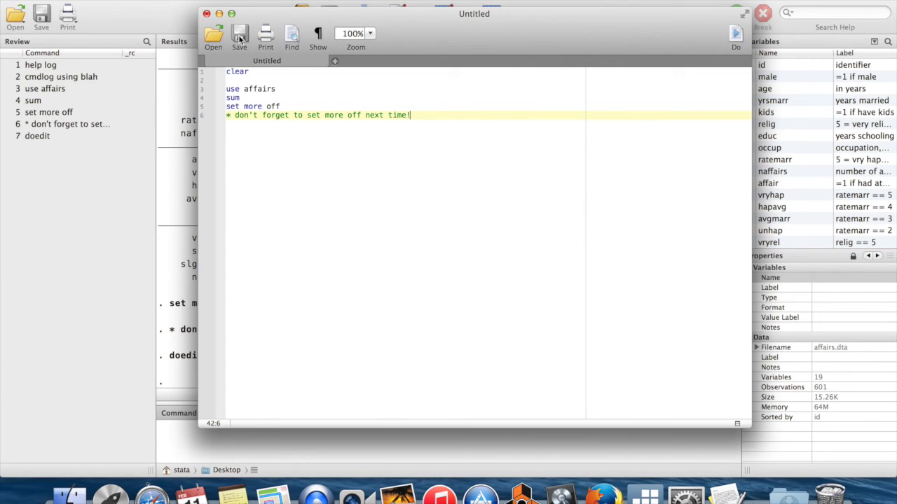
Save the do-file under the name blerg on the Desktop, then close the Do-file Editor.
click(239, 39)
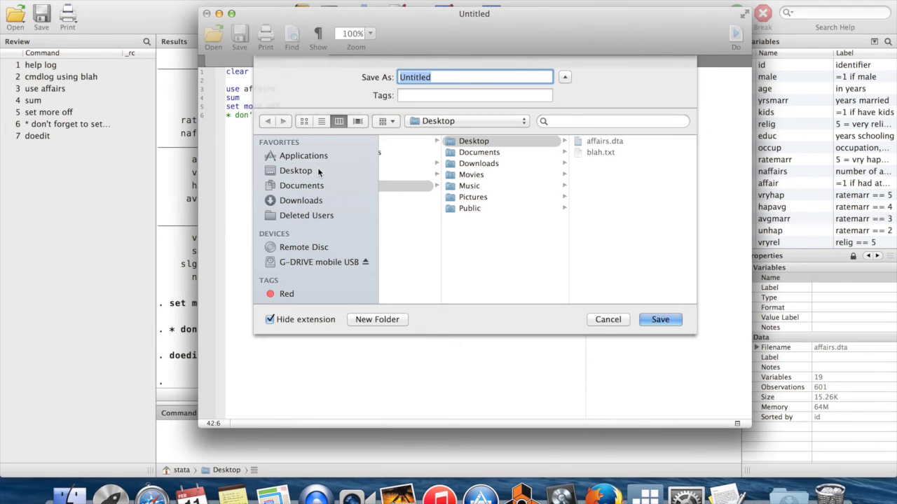
text(blerg)
key(Return)
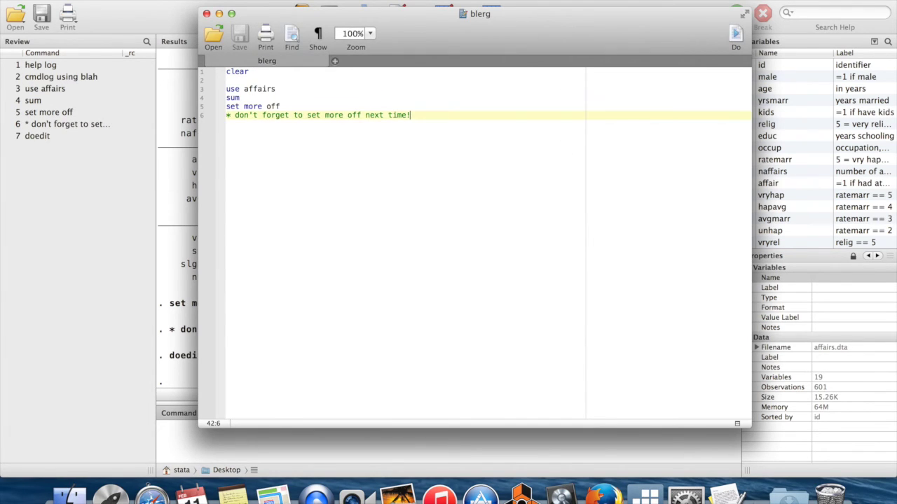
click(206, 13)
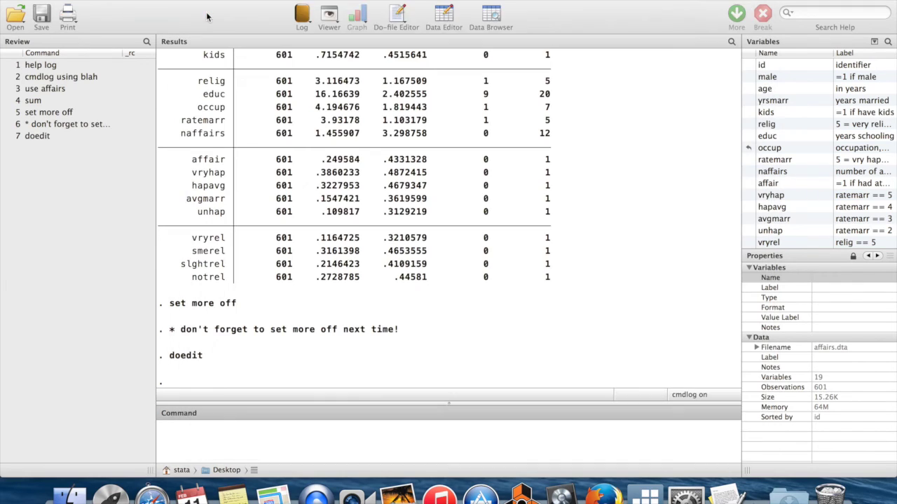
Run the blerg do-file with 'do blerg' and scroll through the Results output.
click(214, 436)
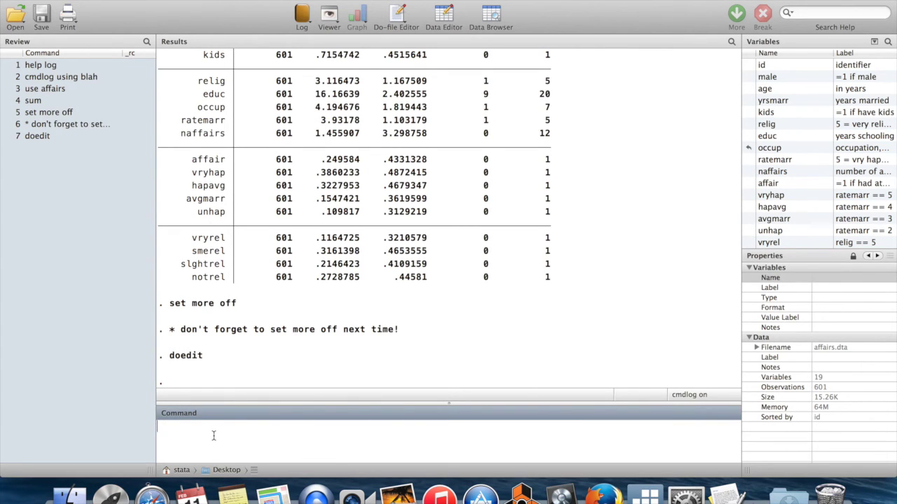
text(do blerg)
key(Return)
scroll(336, 238, up, 8)
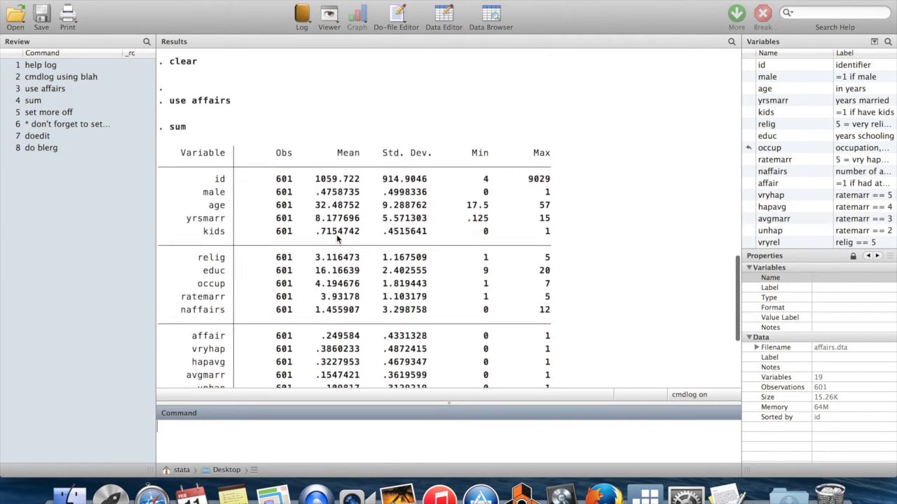
scroll(336, 238, up, 2)
scroll(336, 239, down, 5)
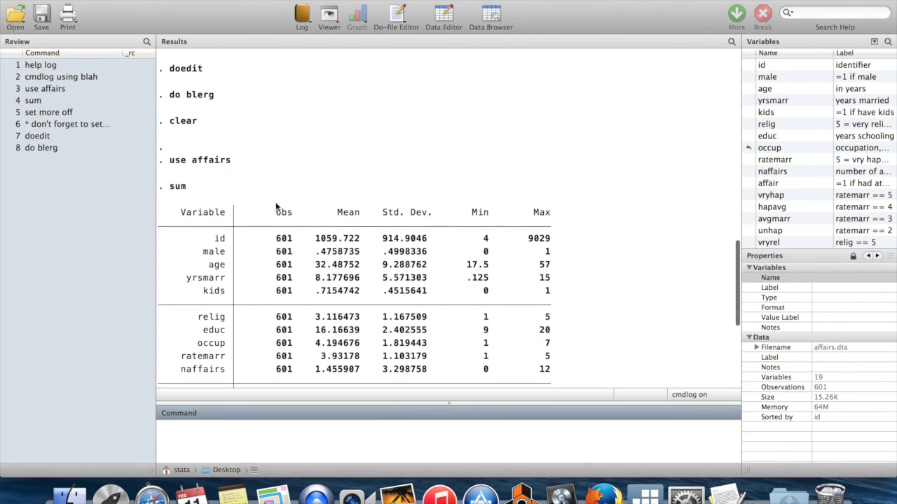
scroll(278, 208, down, 6)
scroll(278, 207, down, 1)
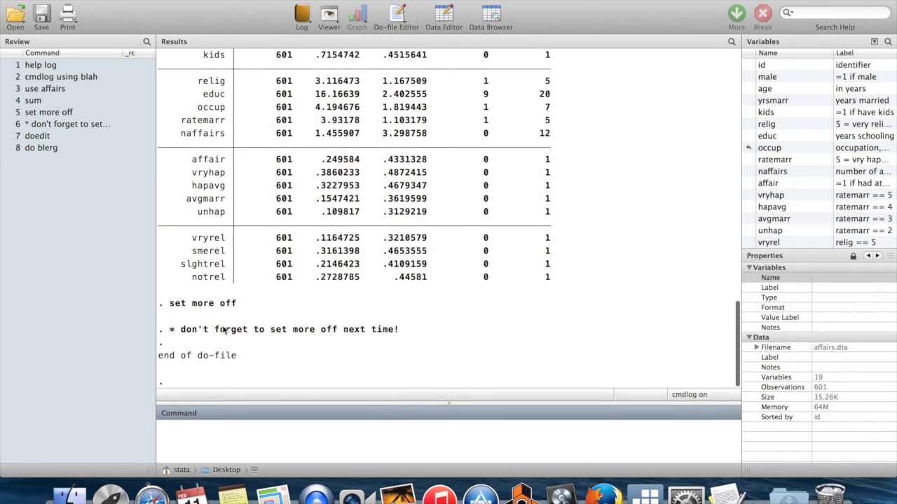
Highlight the comment line and the 'end of do-file' line in the Results to check them.
drag(165, 329, 407, 337)
click(408, 335)
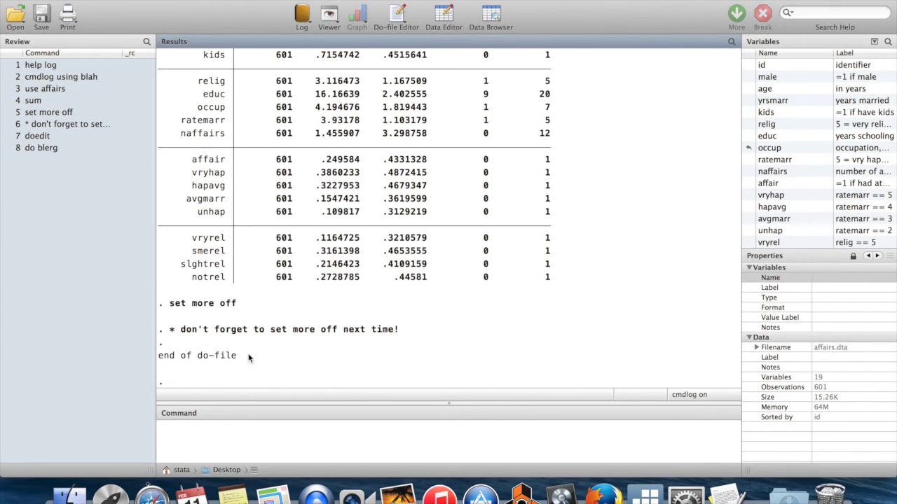
drag(166, 358, 158, 357)
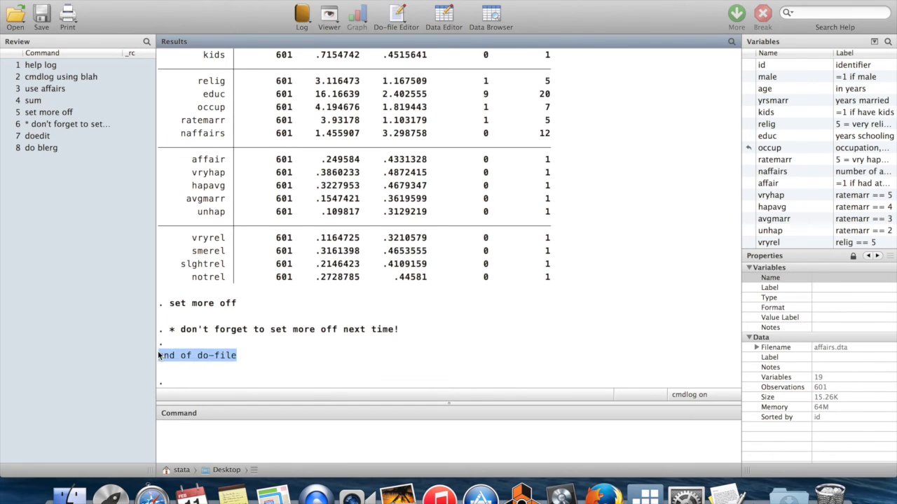
click(262, 362)
click(189, 443)
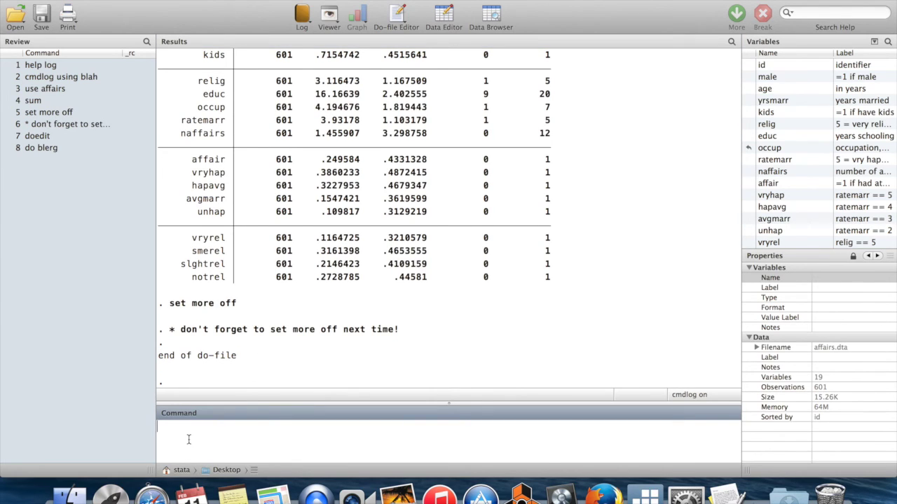
Reopen blerg in the Do-file Editor by recalling doedit and running 'doedit blerg'.
click(39, 137)
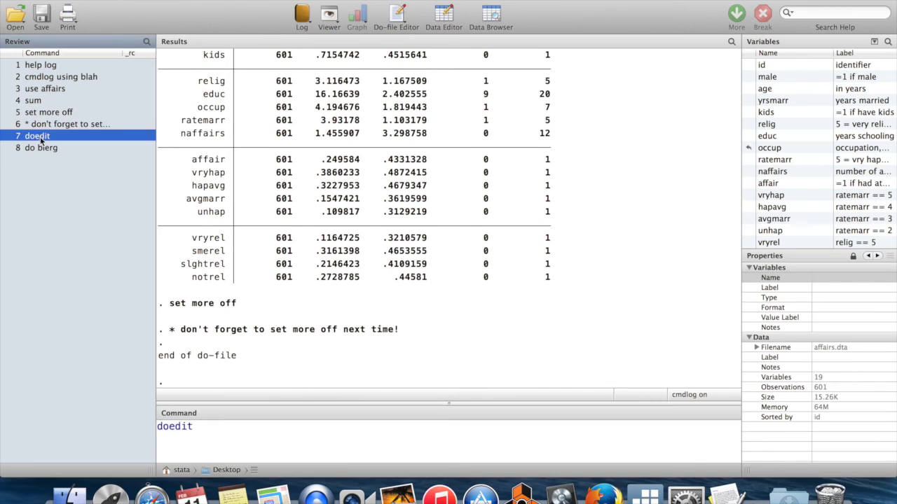
click(215, 429)
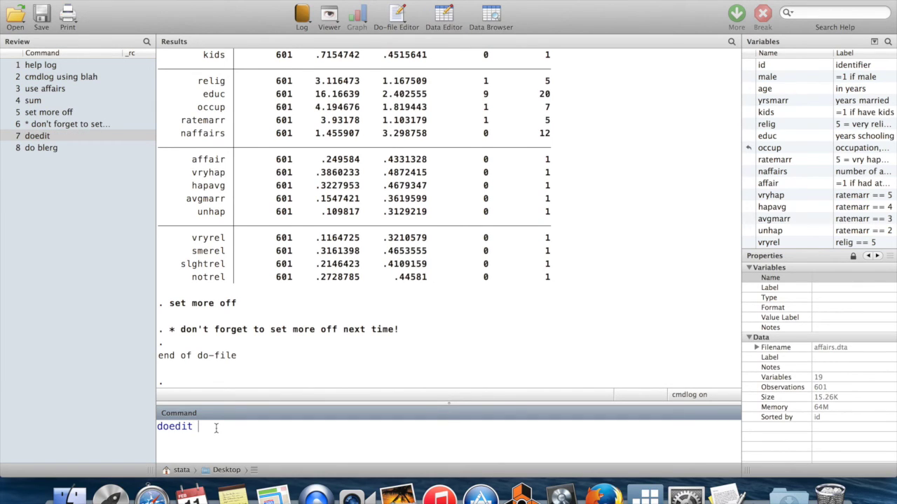
text(blerg)
key(Return)
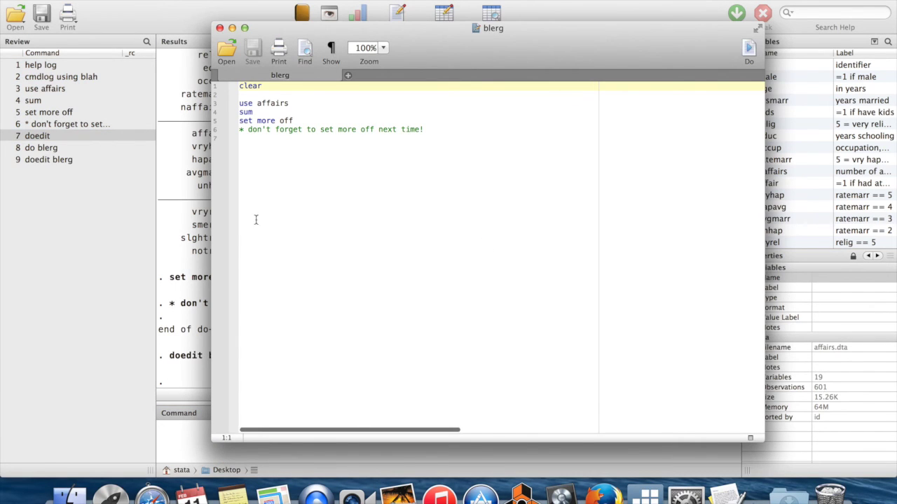
Review the do-file's lines, selecting the comment line to check its contents.
click(473, 140)
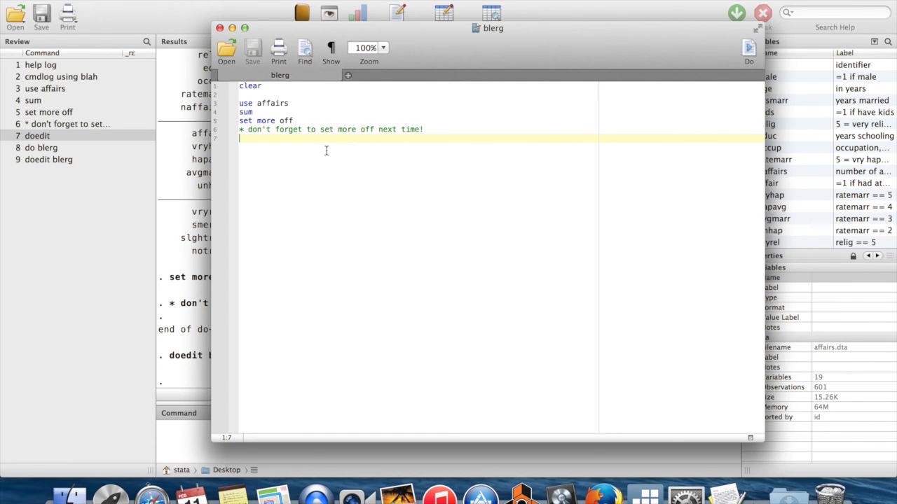
key(shift+Up)
key(shift+Up)
key(shift+Up)
key(shift+Up)
key(shift+Up)
key(shift+Up)
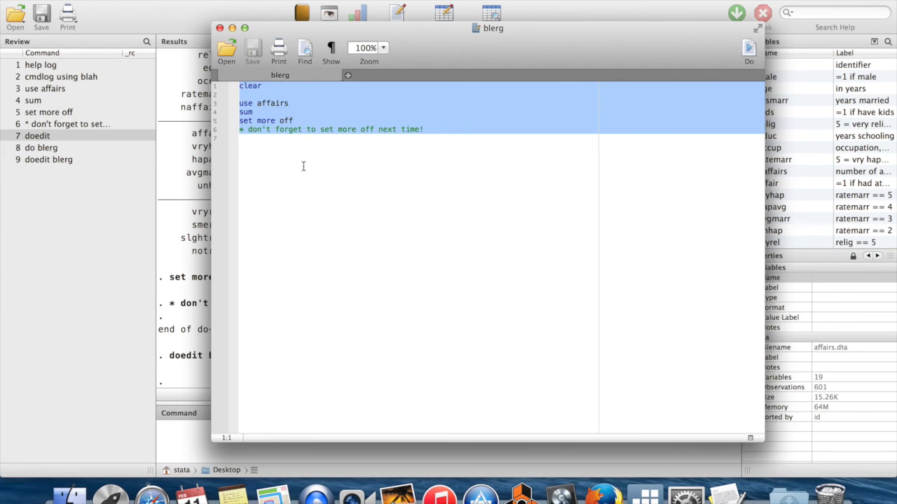
click(304, 165)
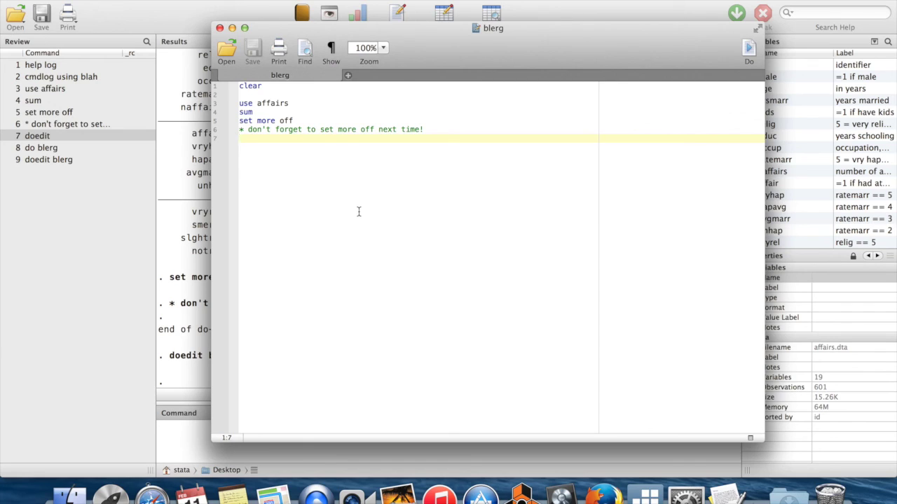
click(429, 129)
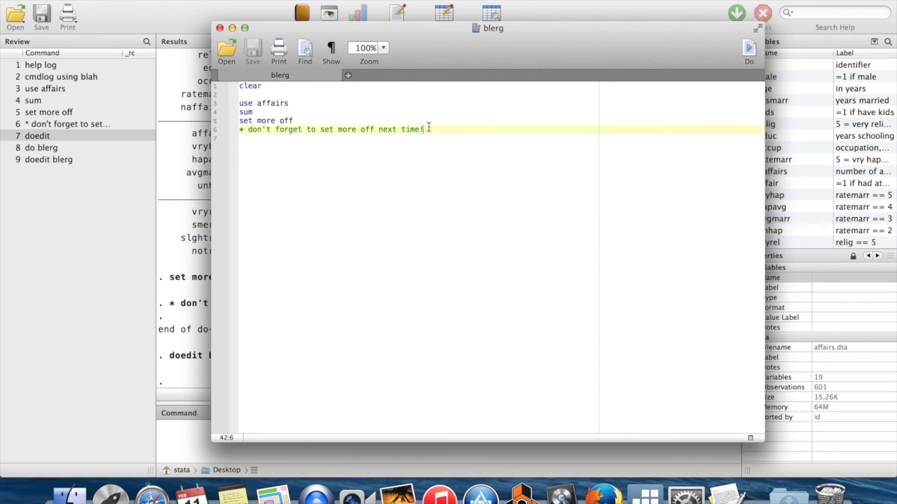
drag(429, 129, 236, 132)
click(263, 141)
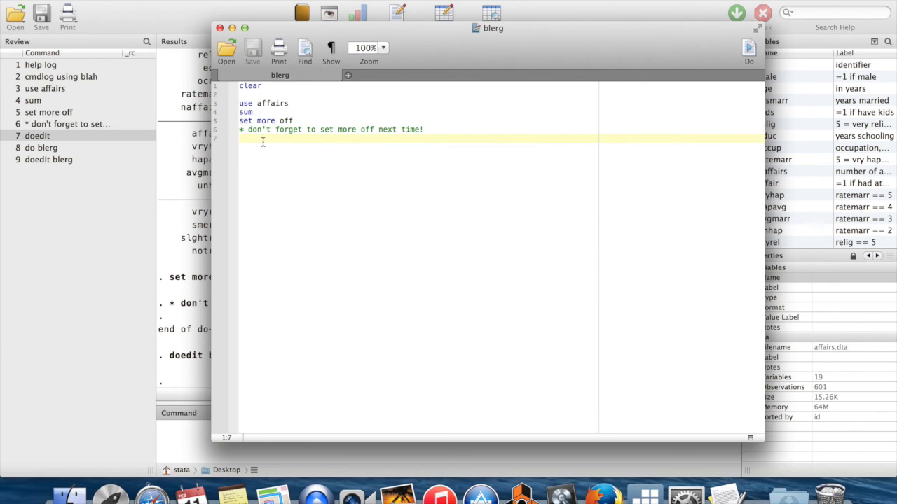